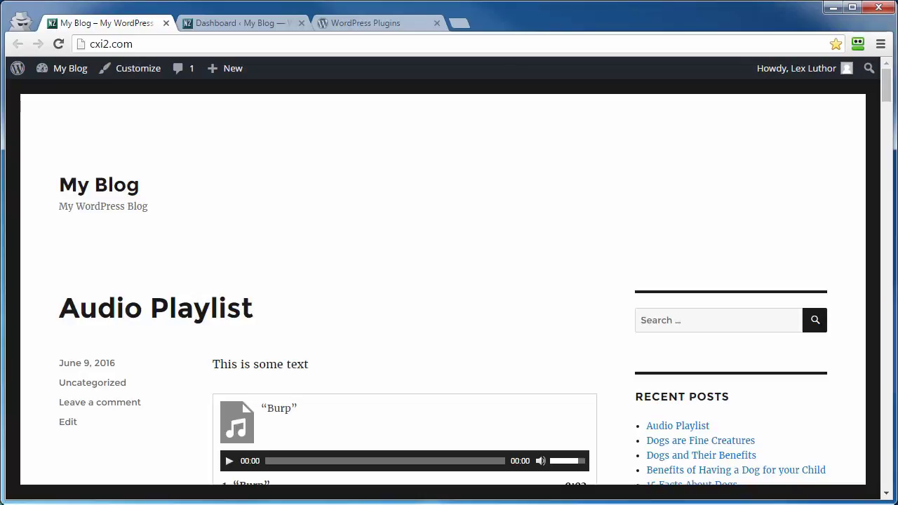
- Browse the featured plugins in the WordPress.org Plugin Directory and view the BuddyPress plugin page
{"action": "left_click", "coordinate": [367, 21]}
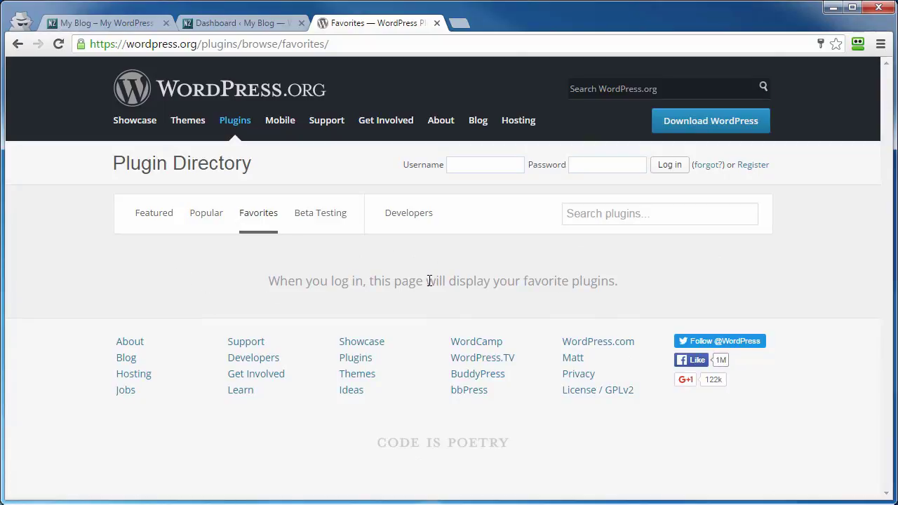
{"action": "left_click", "coordinate": [151, 215]}
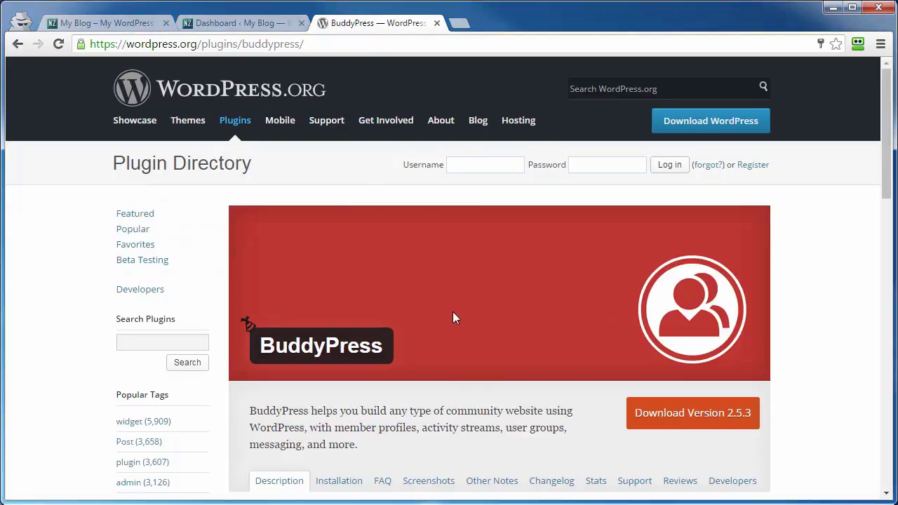
{"action": "scroll", "coordinate": [454, 311], "scroll_direction": "down", "scroll_amount": 1}
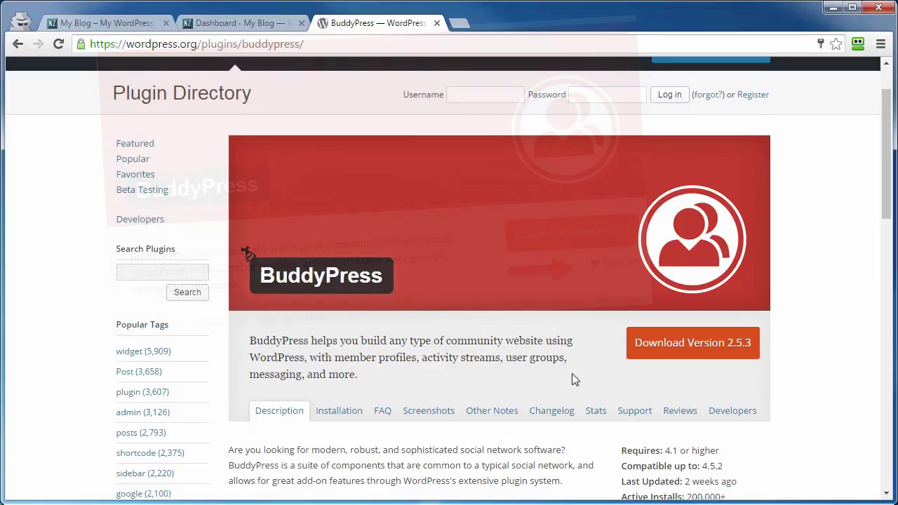
- Switch to the blog's admin dashboard and review its installed plugins, including the active and inactive ones
{"action": "left_click", "coordinate": [246, 24]}
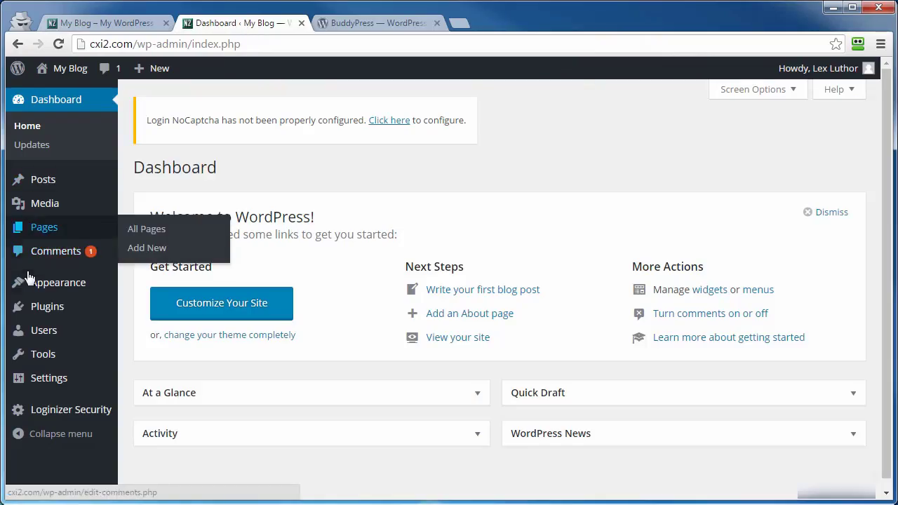
{"action": "mouse_move", "coordinate": [42, 310]}
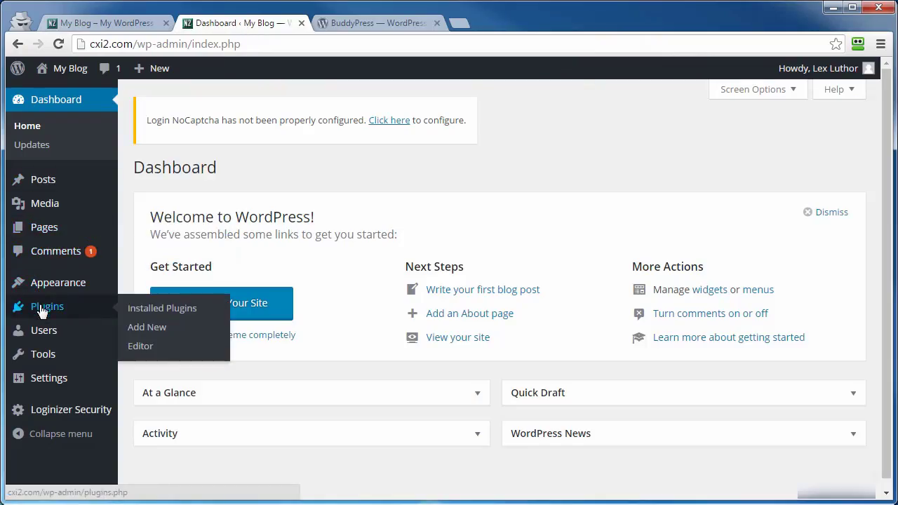
{"action": "left_click", "coordinate": [142, 311]}
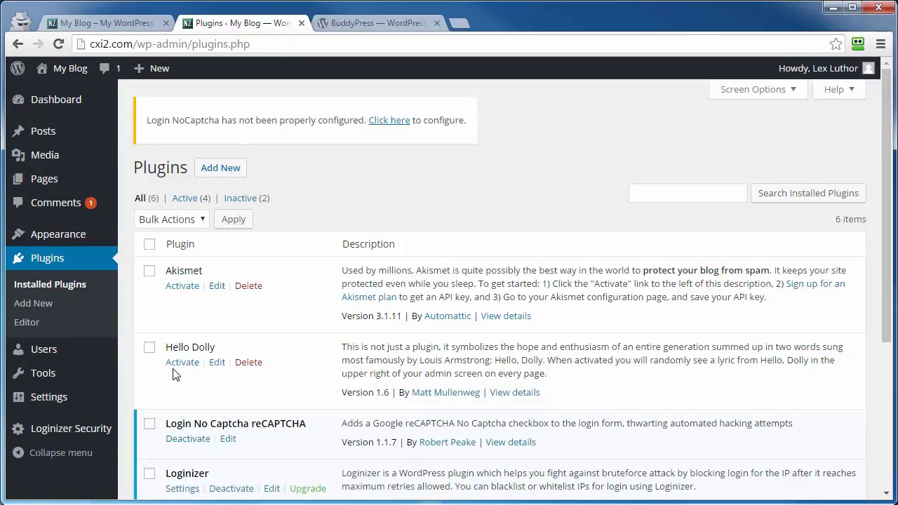
{"action": "scroll", "coordinate": [173, 367], "scroll_direction": "down", "scroll_amount": 1}
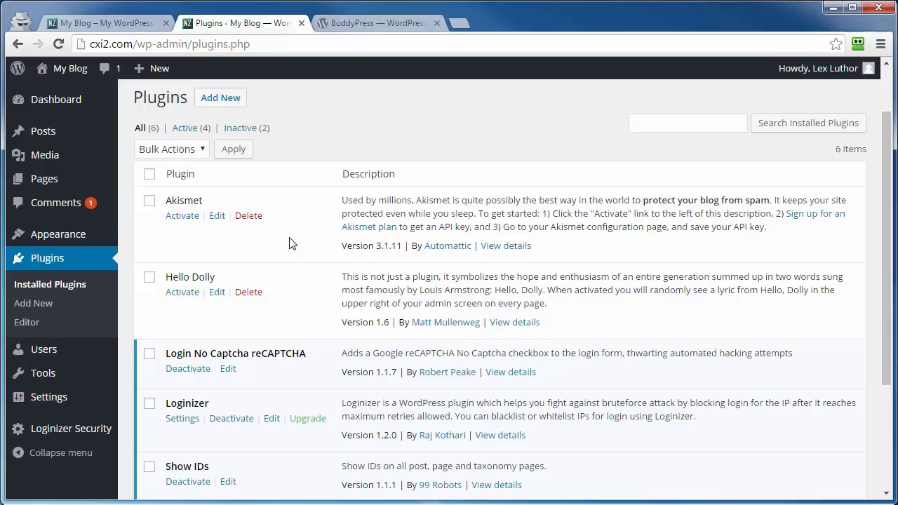
{"action": "scroll", "coordinate": [292, 243], "scroll_direction": "up", "scroll_amount": 1}
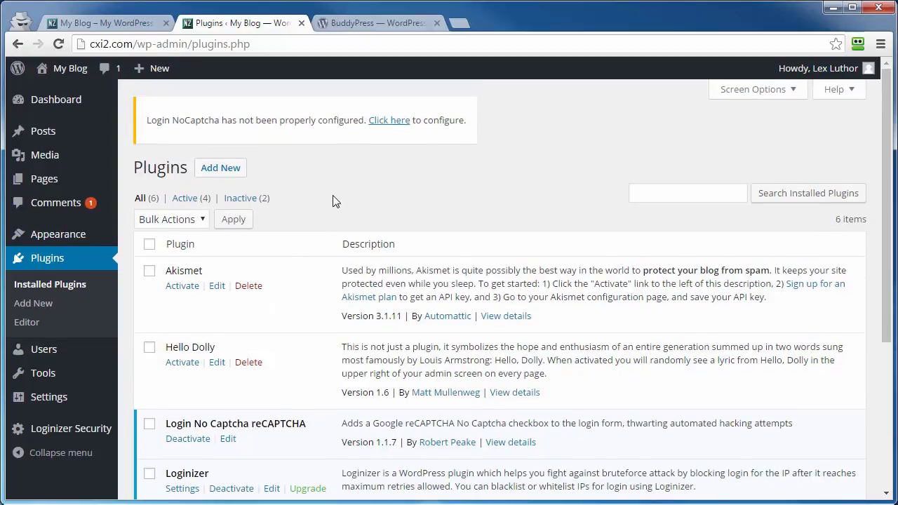
- Look through the favorite and featured plugins available to add, and view the details of BuddyPress
{"action": "left_click", "coordinate": [212, 169]}
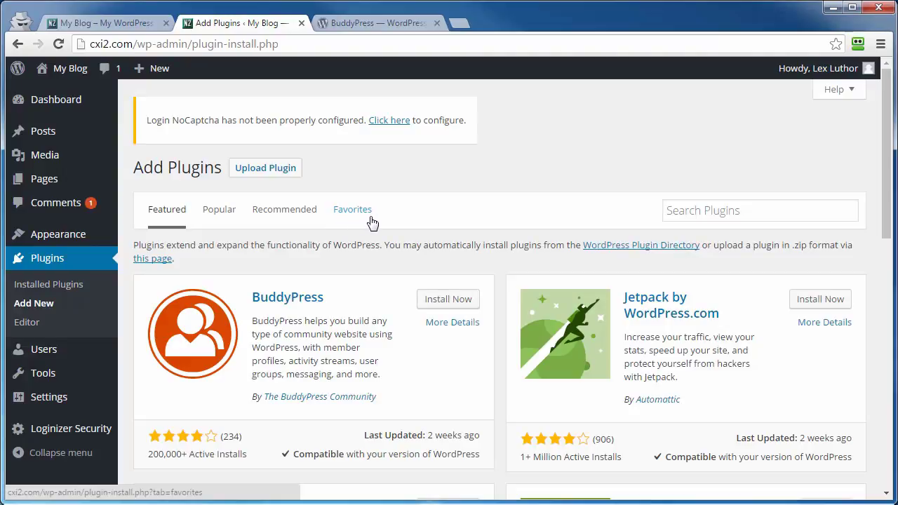
{"action": "left_click", "coordinate": [355, 214]}
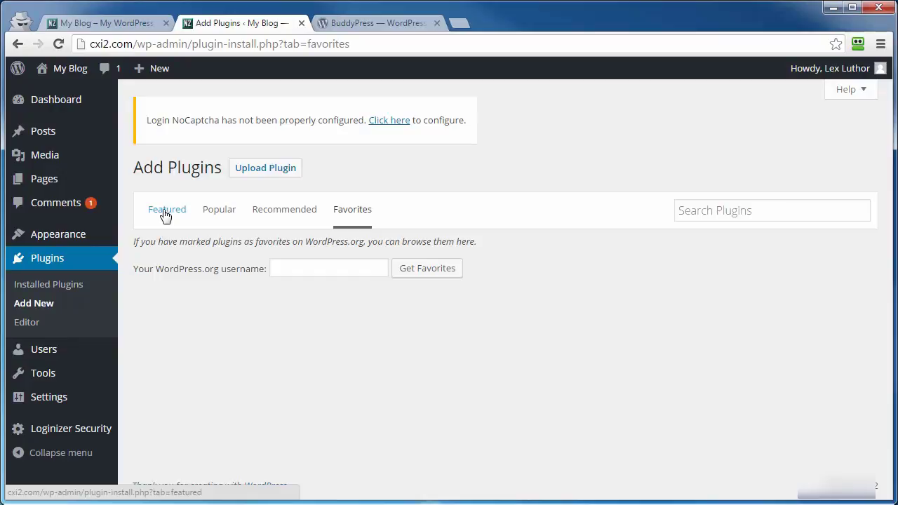
{"action": "left_click", "coordinate": [165, 214]}
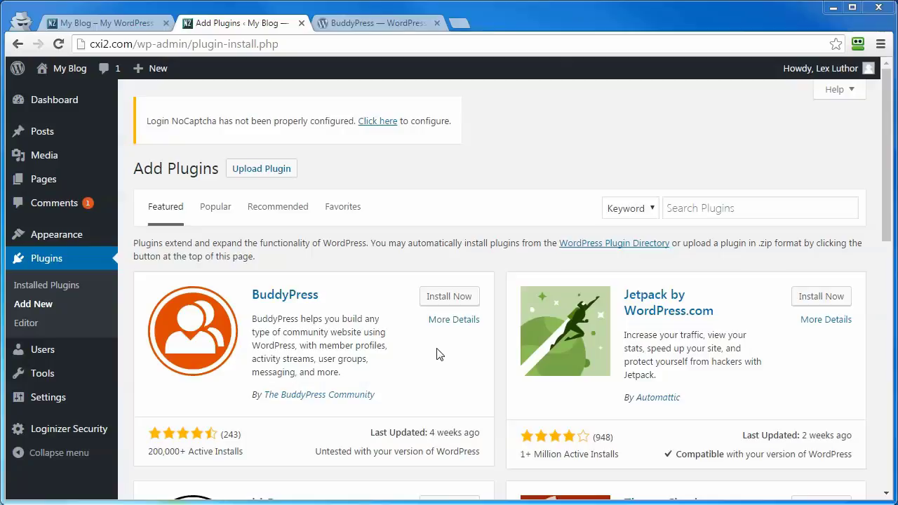
{"action": "left_click", "coordinate": [450, 321]}
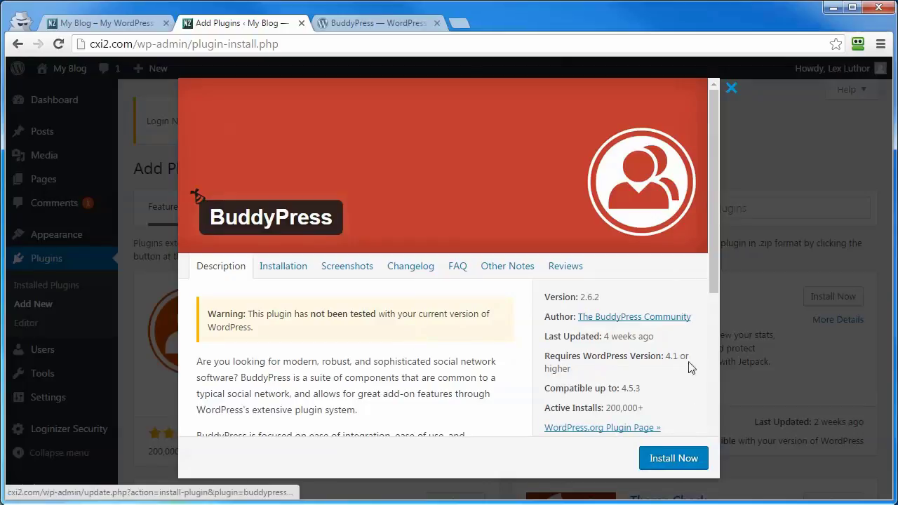
{"action": "left_click", "coordinate": [731, 88]}
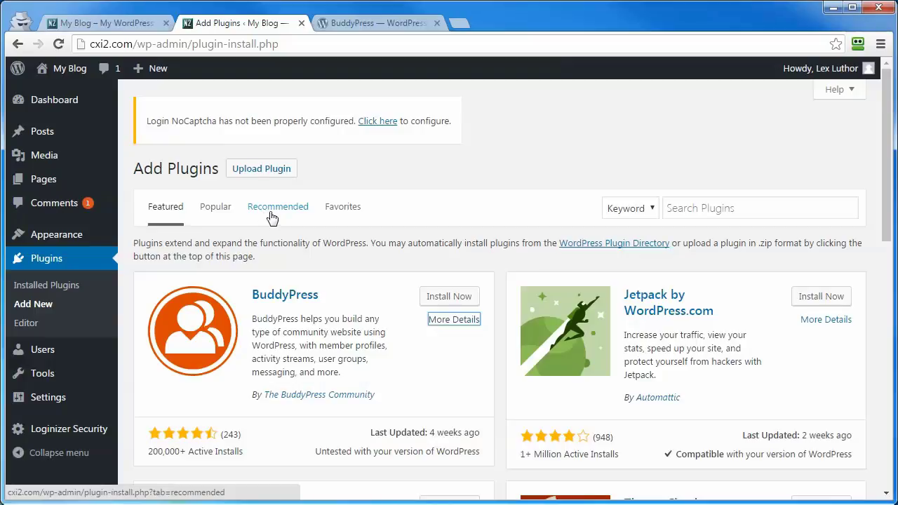
- Install and activate the TinyMCE Advanced plugin from the popular plugins
{"action": "left_click", "coordinate": [218, 212]}
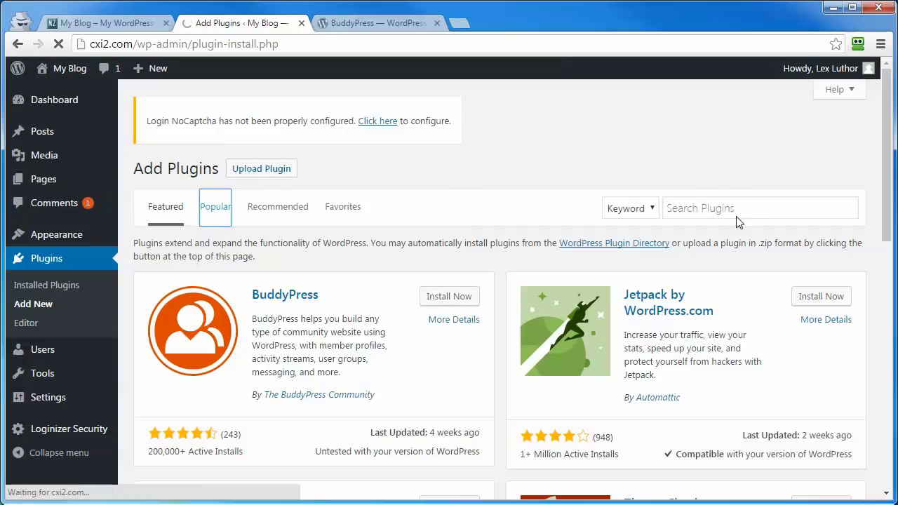
{"action": "scroll", "coordinate": [498, 277], "scroll_direction": "down", "scroll_amount": 1}
{"action": "scroll", "coordinate": [494, 283], "scroll_direction": "down", "scroll_amount": 10}
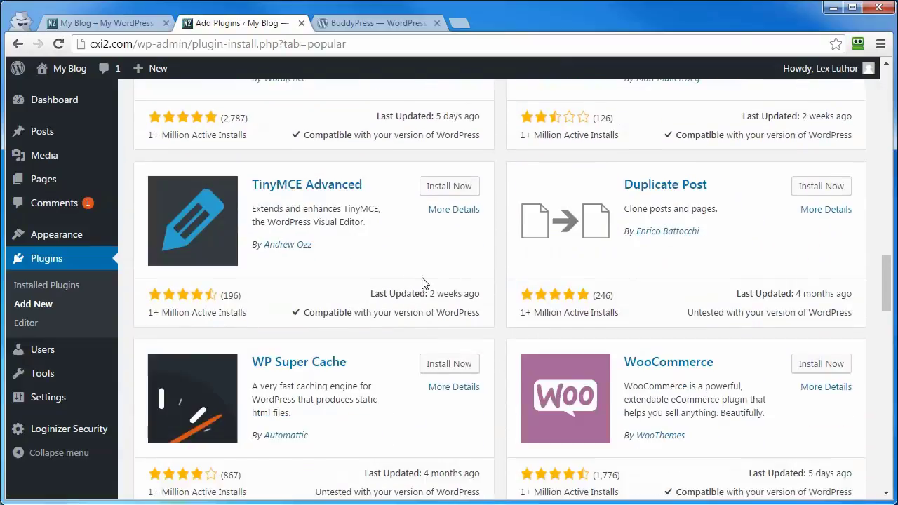
{"action": "left_click", "coordinate": [459, 188]}
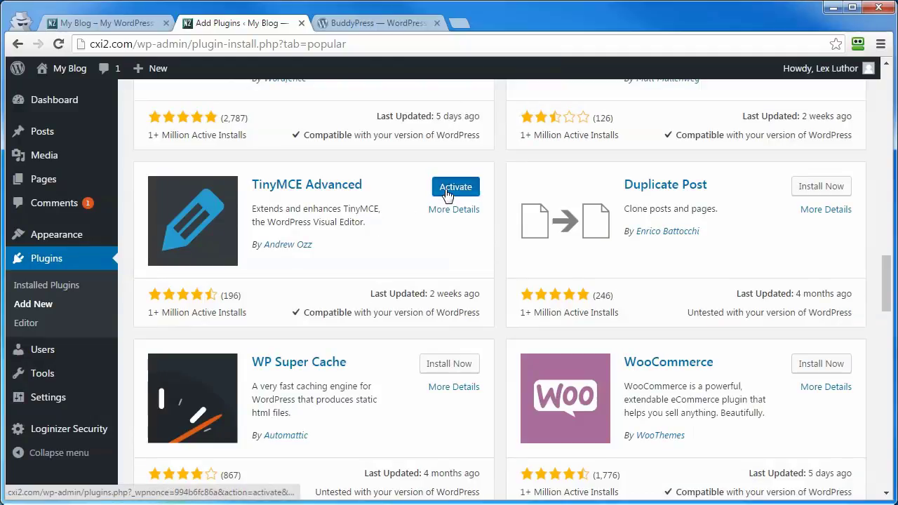
{"action": "left_click", "coordinate": [442, 190]}
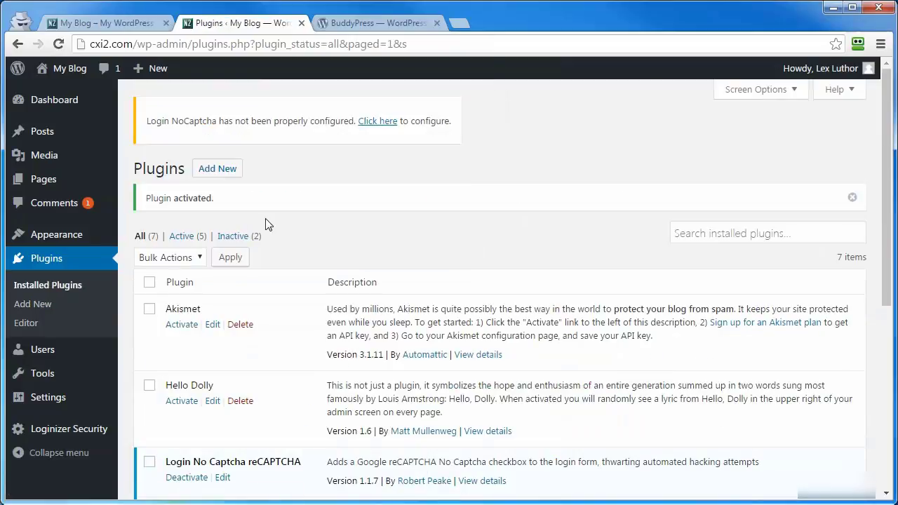
- In the TinyMCE Advanced settings, place Font Family, Font Sizes and the eraser button in the third toolbar row and save the changes
{"action": "scroll", "coordinate": [53, 397], "scroll_direction": "down", "scroll_amount": 1}
{"action": "mouse_move", "coordinate": [53, 397]}
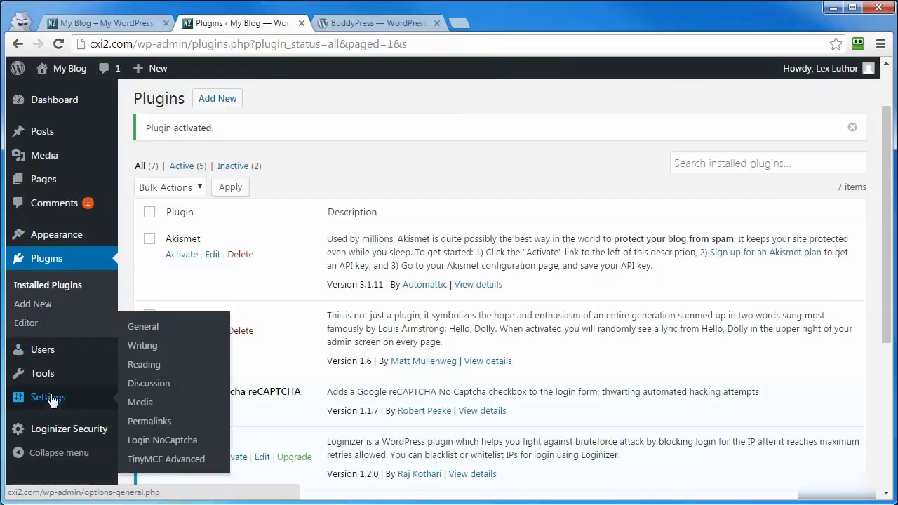
{"action": "left_click", "coordinate": [150, 460]}
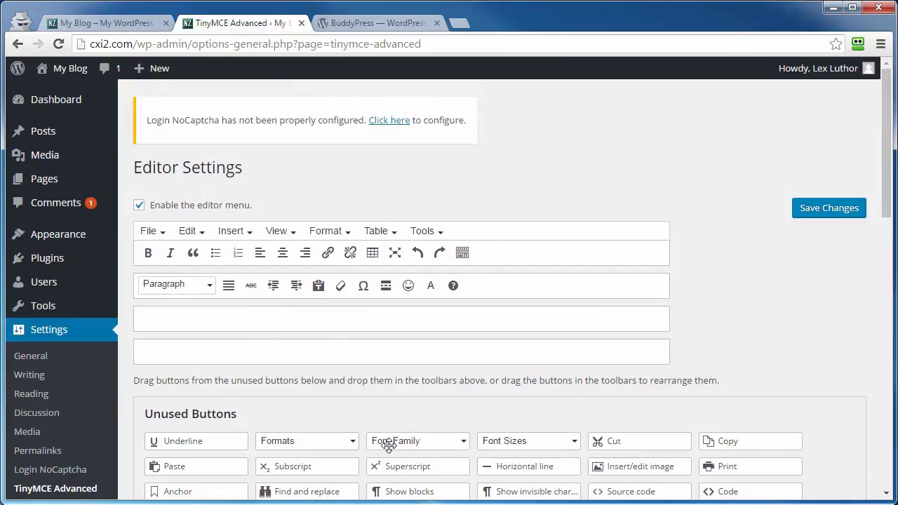
{"action": "left_click_drag", "start_coordinate": [386, 440], "coordinate": [192, 318]}
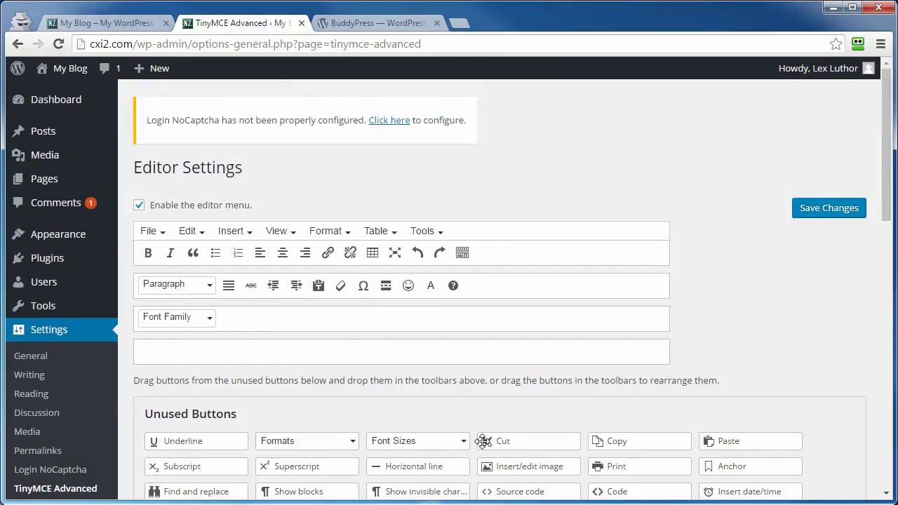
{"action": "mouse_move", "coordinate": [411, 439]}
{"action": "left_mouse_down"}
{"action": "mouse_move", "coordinate": [301, 351]}
{"action": "mouse_move", "coordinate": [275, 317]}
{"action": "left_mouse_up"}
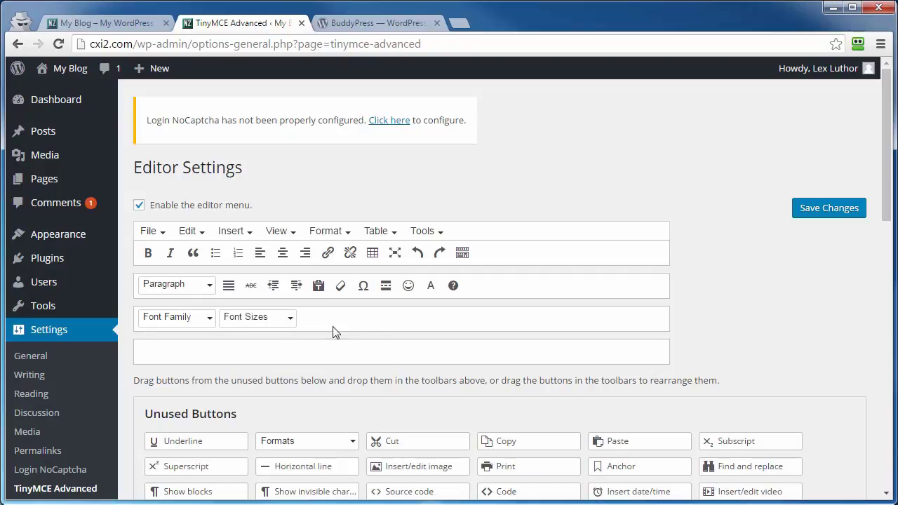
{"action": "mouse_move", "coordinate": [341, 286]}
{"action": "left_mouse_down"}
{"action": "mouse_move", "coordinate": [329, 328]}
{"action": "mouse_move", "coordinate": [285, 328]}
{"action": "left_mouse_up"}
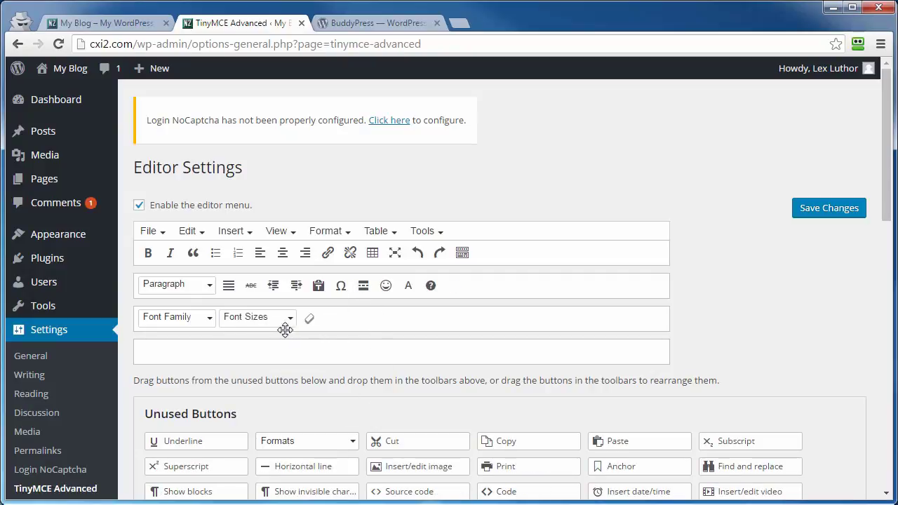
{"action": "left_click", "coordinate": [815, 210]}
- Review the remaining TinyMCE Advanced options and check the customized toolbar in a new page's editor
{"action": "scroll", "coordinate": [758, 307], "scroll_direction": "down", "scroll_amount": 5}
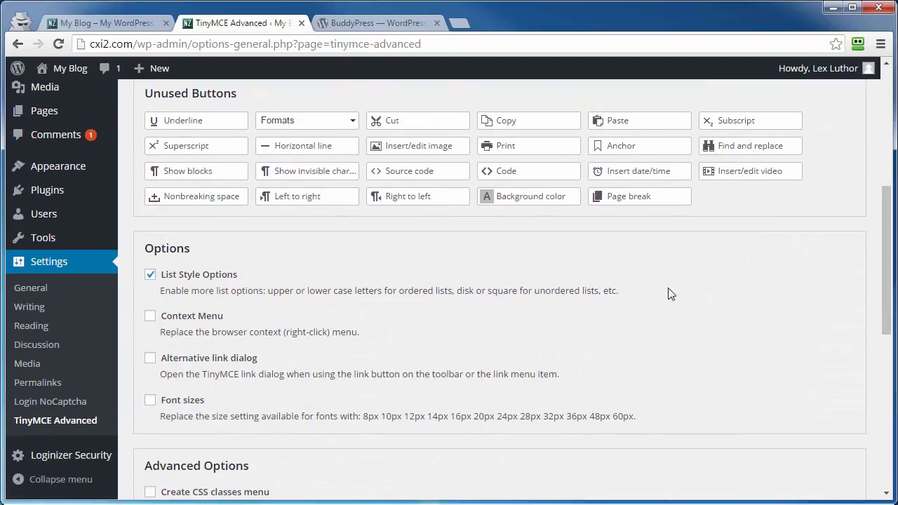
{"action": "scroll", "coordinate": [337, 276], "scroll_direction": "down", "scroll_amount": 5}
{"action": "scroll", "coordinate": [301, 267], "scroll_direction": "down", "scroll_amount": 2}
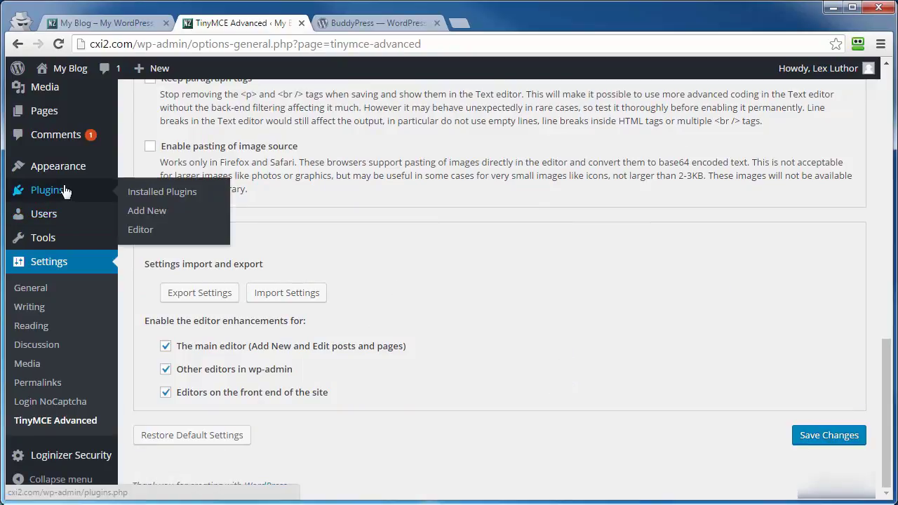
{"action": "mouse_move", "coordinate": [39, 117]}
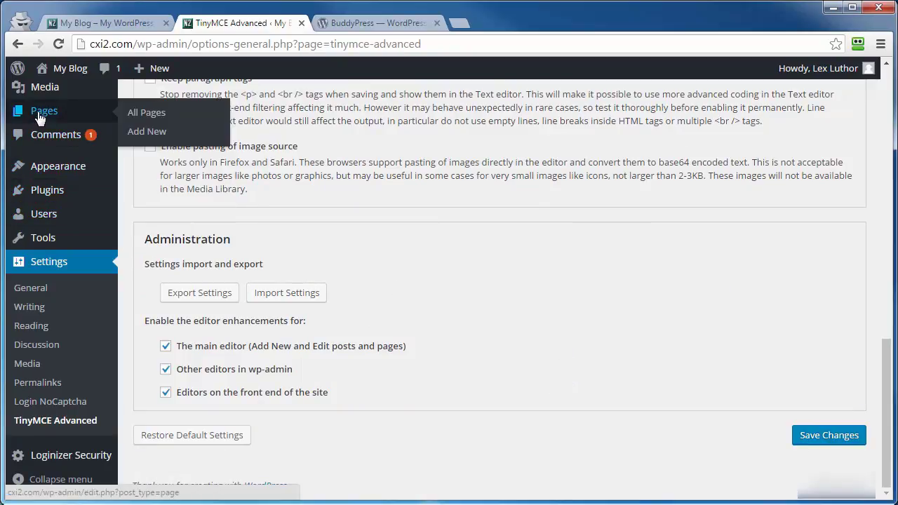
{"action": "scroll", "coordinate": [39, 117], "scroll_direction": "up", "scroll_amount": 1}
{"action": "left_click", "coordinate": [157, 200]}
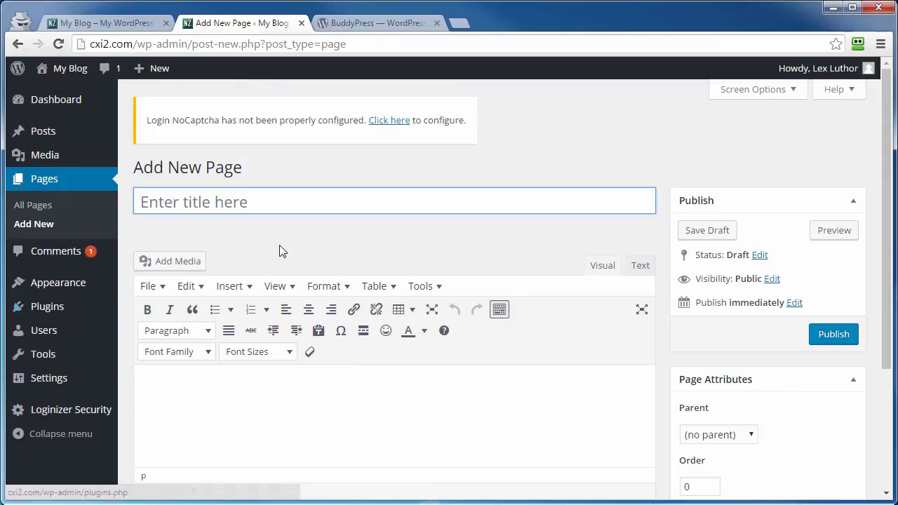
- Search the available plugins for "contact form 7", then install and activate Contact Form 7
{"action": "mouse_move", "coordinate": [82, 307]}
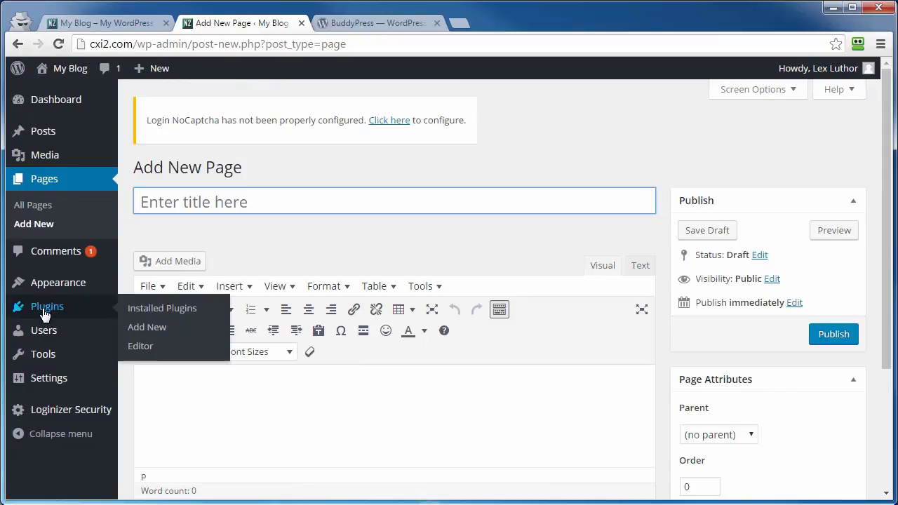
{"action": "left_click", "coordinate": [152, 330]}
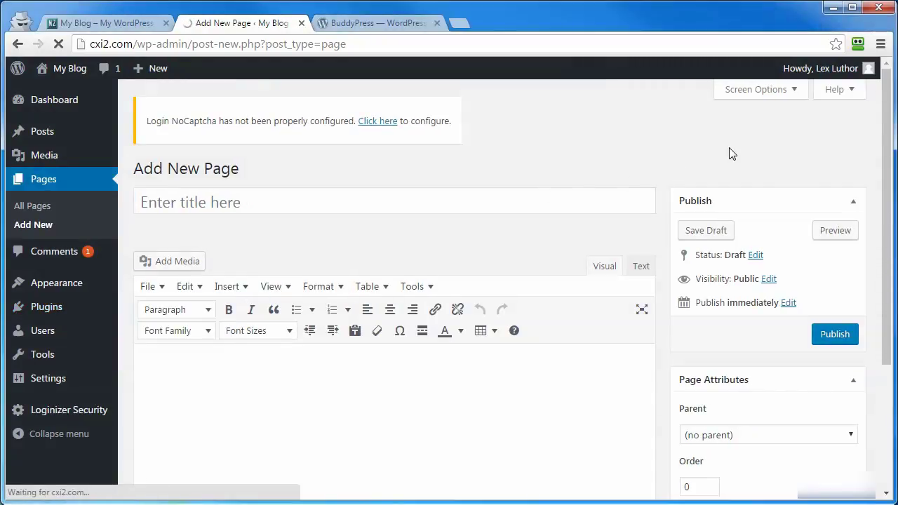
{"action": "left_click", "coordinate": [726, 200]}
{"action": "type", "text": "contact form 7"}
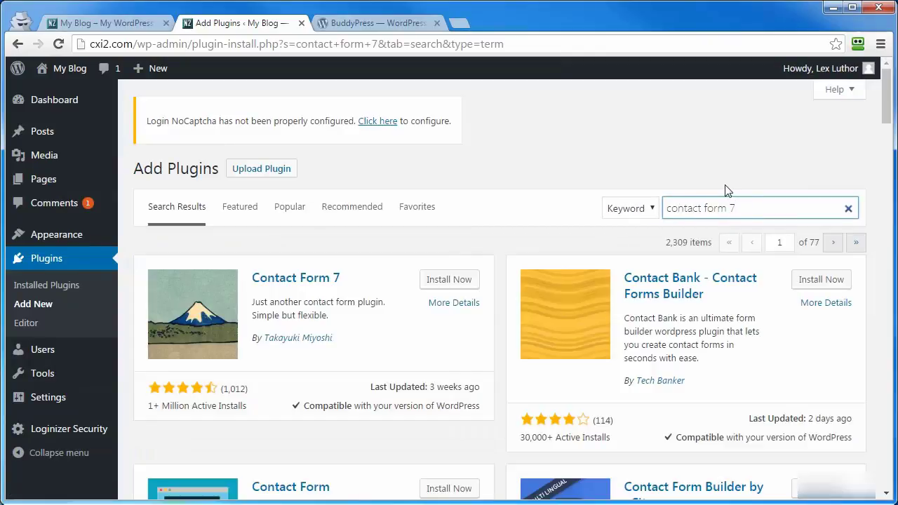
{"action": "left_click", "coordinate": [440, 280]}
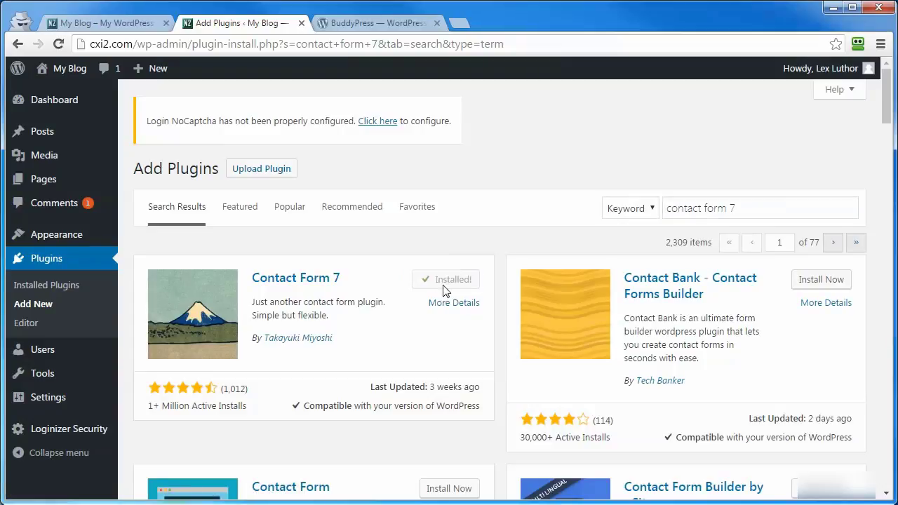
{"action": "left_click", "coordinate": [442, 281]}
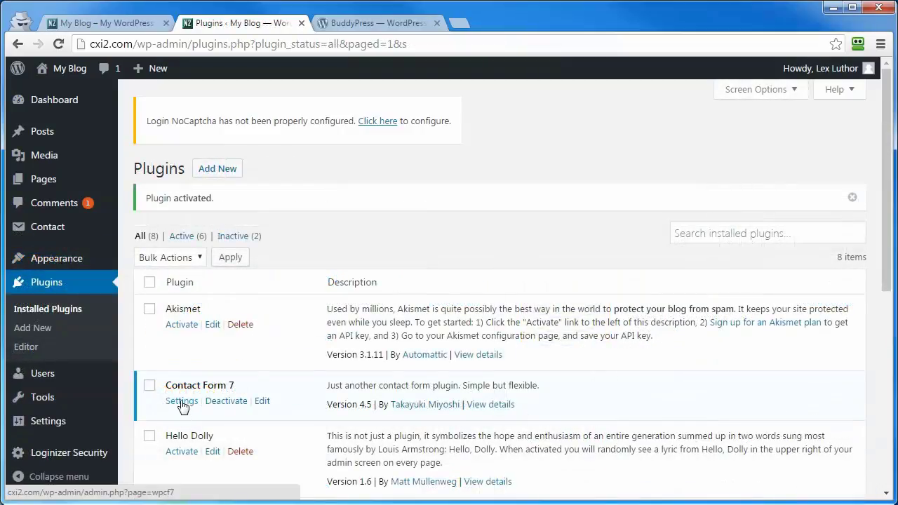
- Copy the shortcode of Contact form 1 from the list of contact forms
{"action": "mouse_move", "coordinate": [50, 226]}
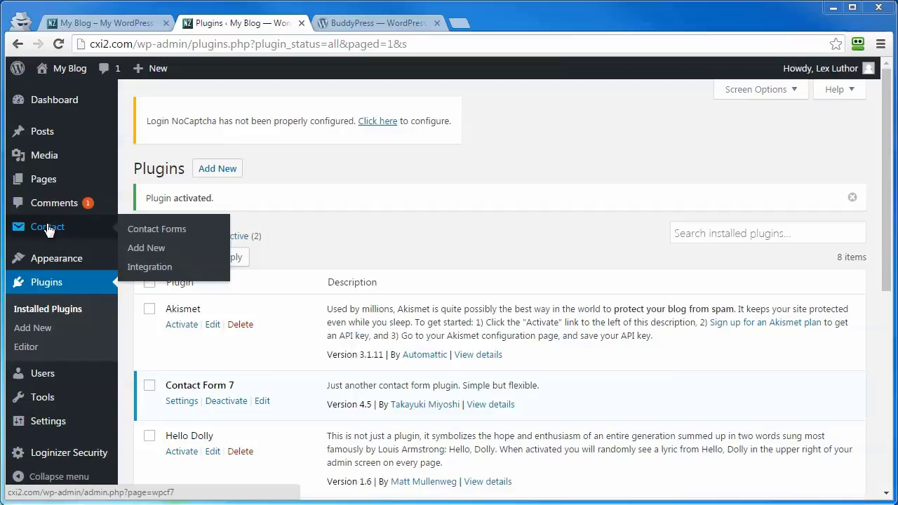
{"action": "left_click", "coordinate": [166, 232]}
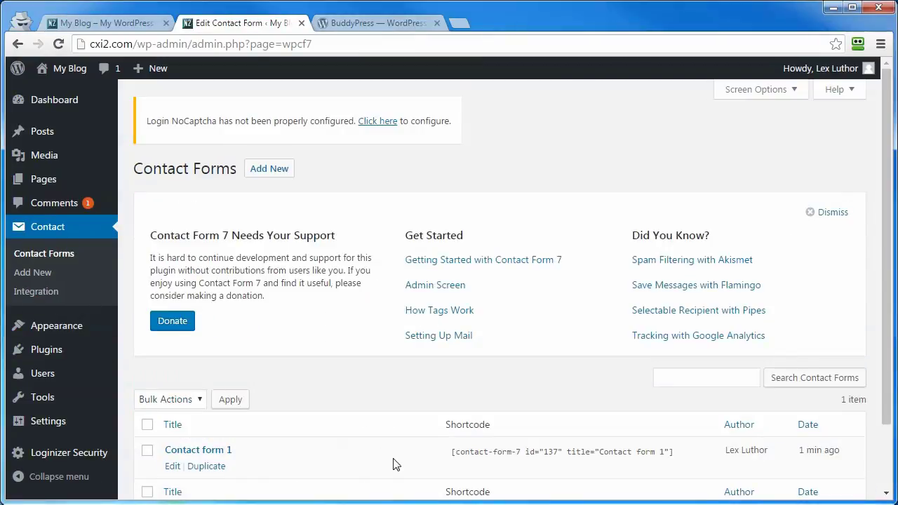
{"action": "scroll", "coordinate": [496, 388], "scroll_direction": "down", "scroll_amount": 2}
{"action": "left_click", "coordinate": [500, 378]}
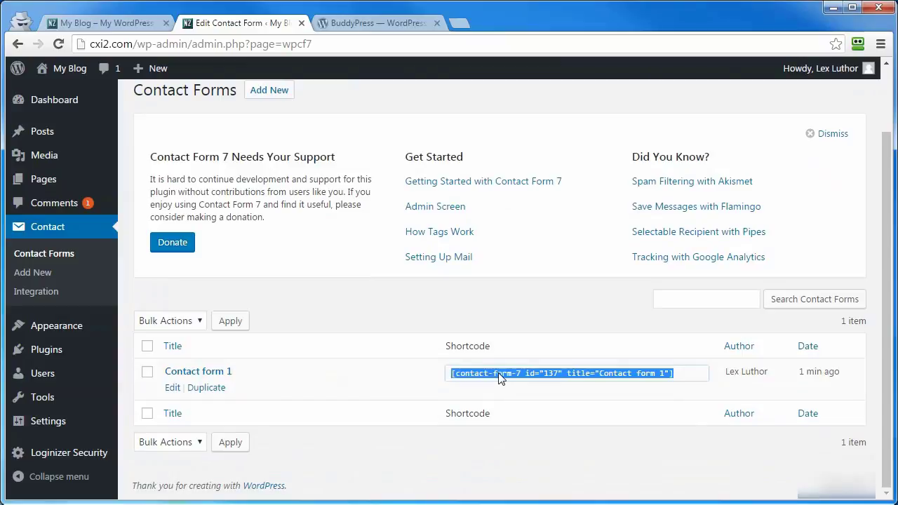
{"action": "right_click", "coordinate": [500, 378]}
{"action": "left_click", "coordinate": [533, 383]}
- Create a new page titled "Contact Us" and paste the contact form shortcode into its body
{"action": "mouse_move", "coordinate": [47, 184]}
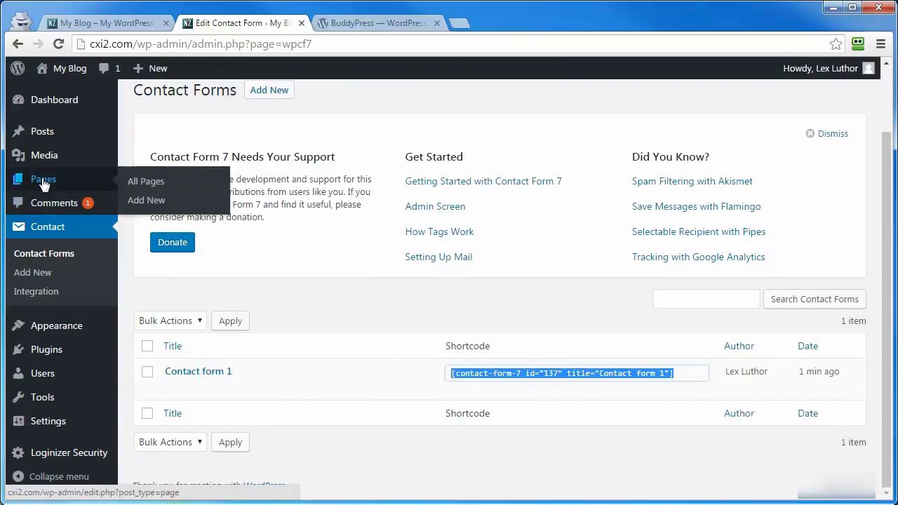
{"action": "left_click", "coordinate": [138, 202]}
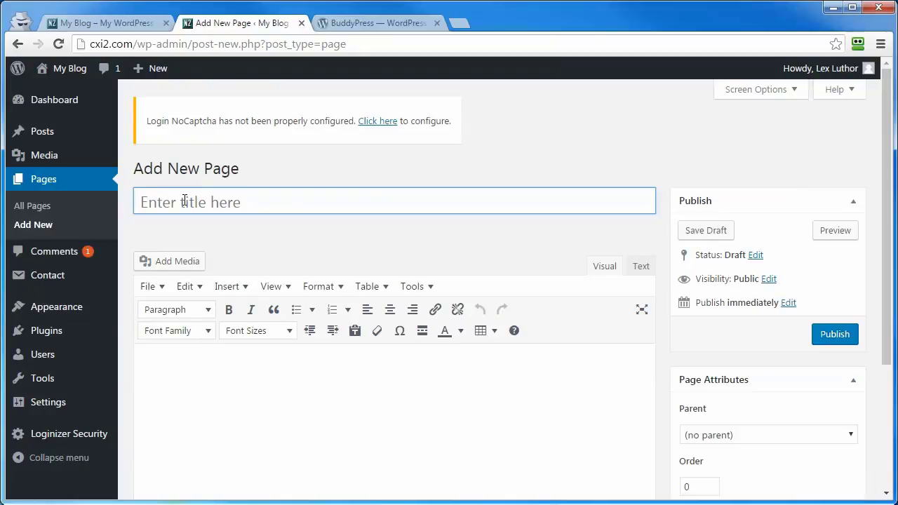
{"action": "left_click", "coordinate": [184, 200]}
{"action": "type", "text": "C"}
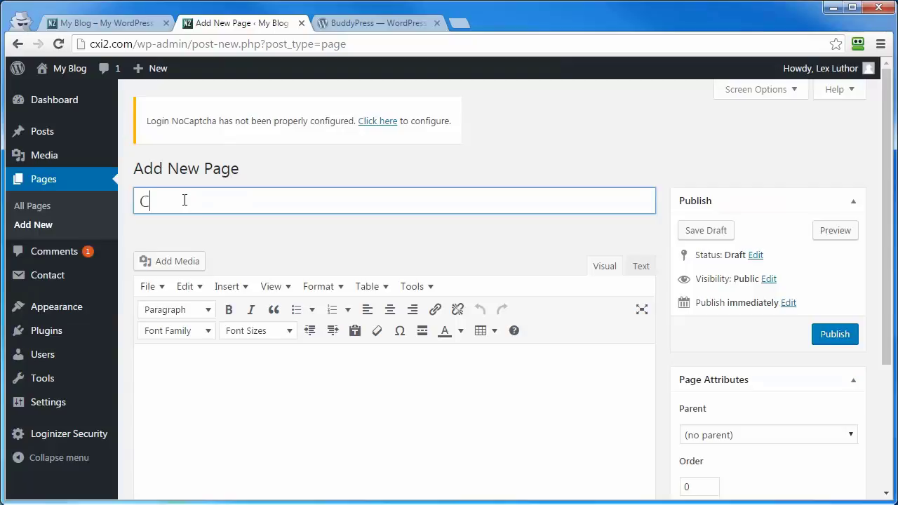
{"action": "type", "text": "ontact Us"}
{"action": "left_click", "coordinate": [161, 373]}
{"action": "key", "text": "ctrl+v"}
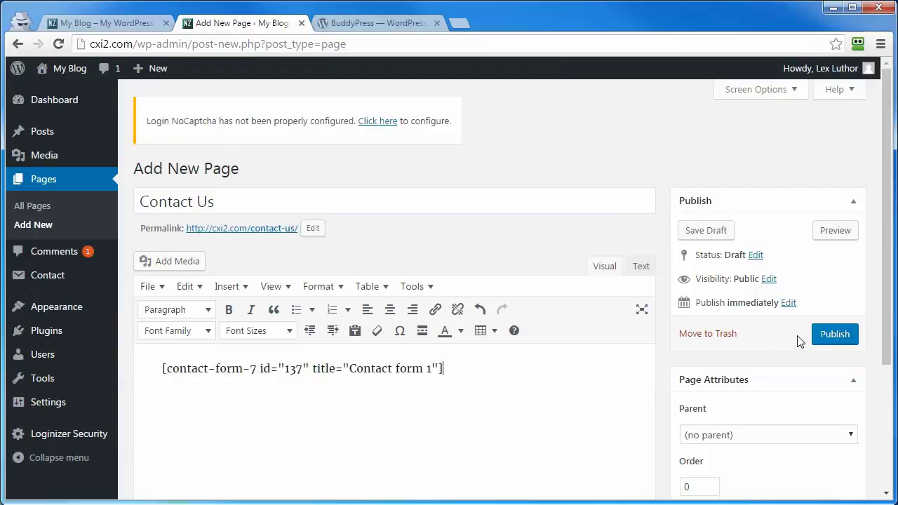
- Publish the Contact Us page and view its contact form on the live site
{"action": "left_click", "coordinate": [833, 334]}
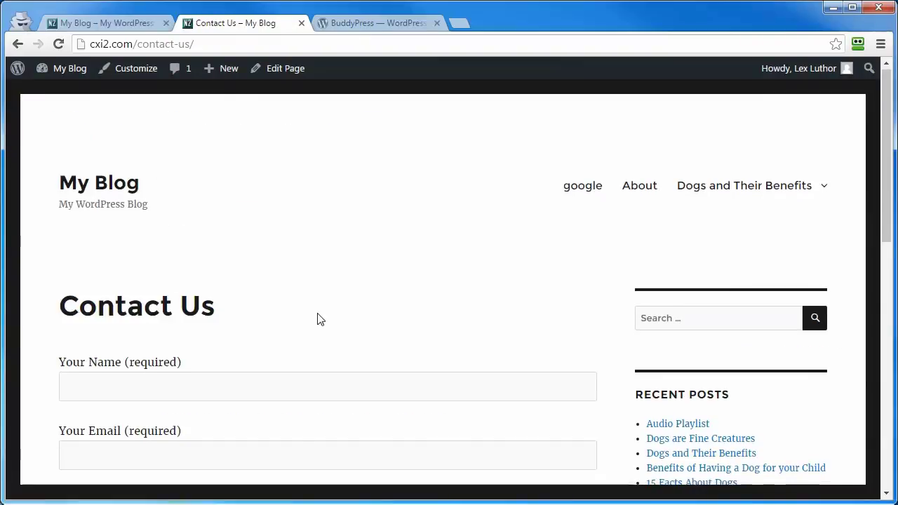
{"action": "scroll", "coordinate": [317, 317], "scroll_direction": "down", "scroll_amount": 4}
{"action": "scroll", "coordinate": [317, 315], "scroll_direction": "up", "scroll_amount": 4}
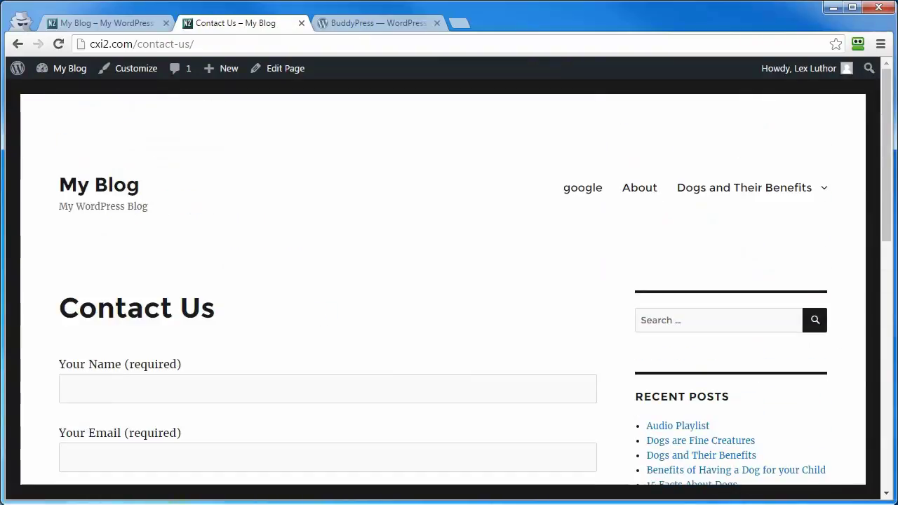